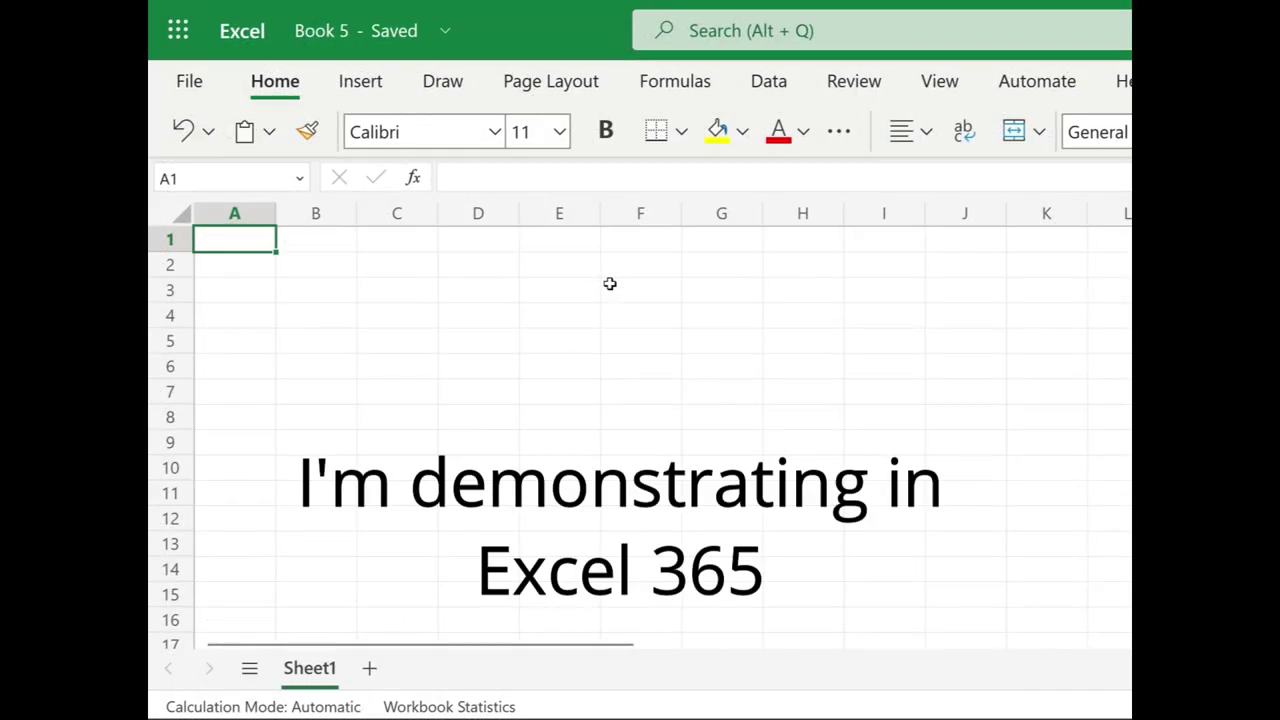
- Enter the formula ="Day " & SEQUENCE(30) in A1, leaving it uncommitted
type("=")
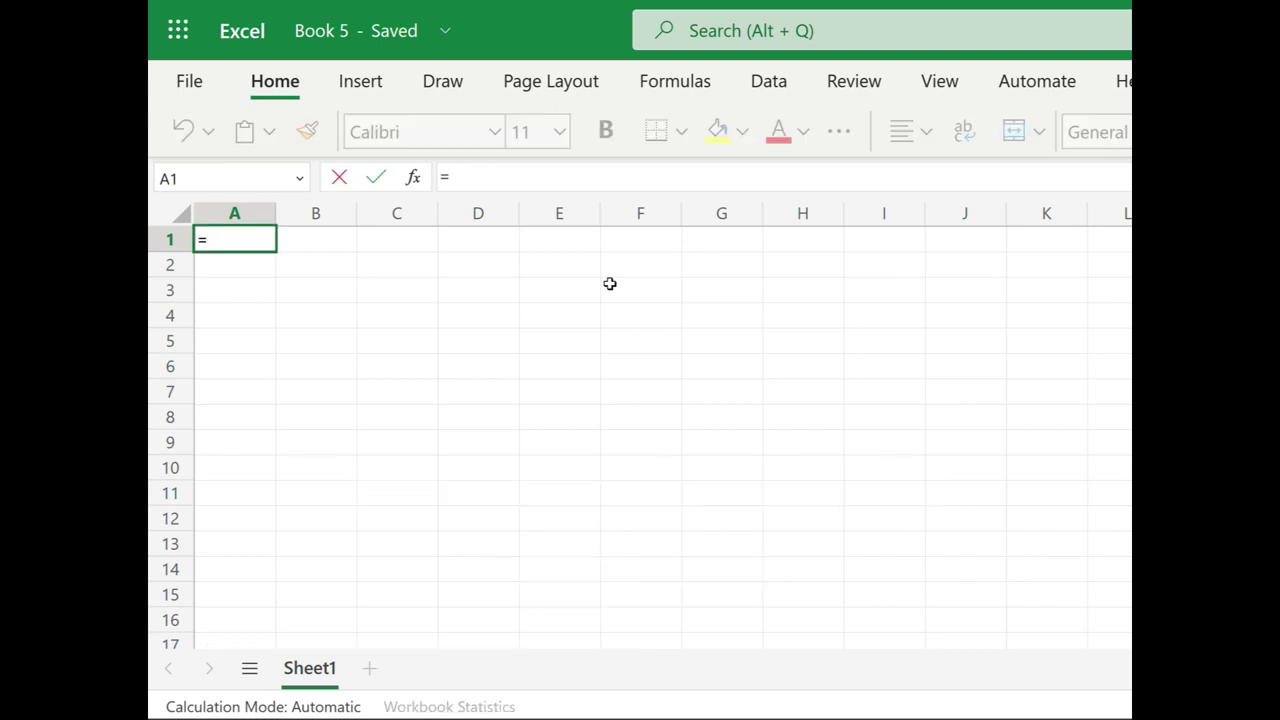
type("\"")
type("Day")
type("&")
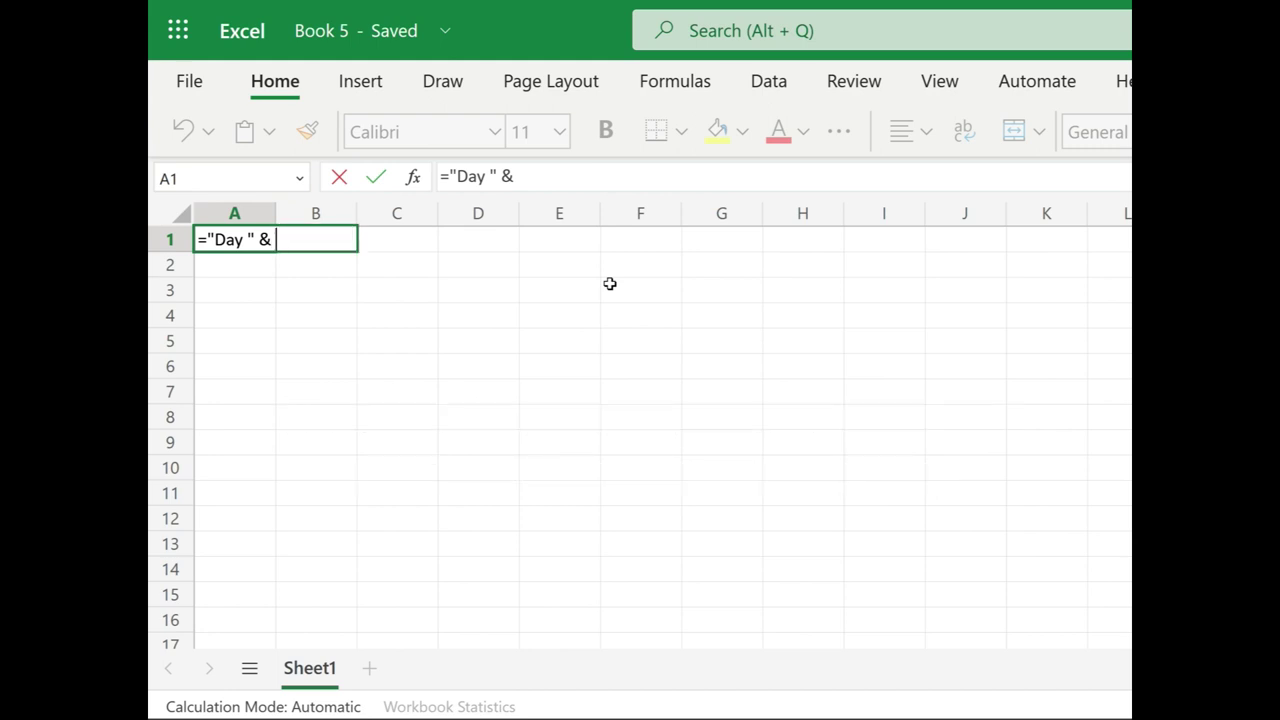
type(" se")
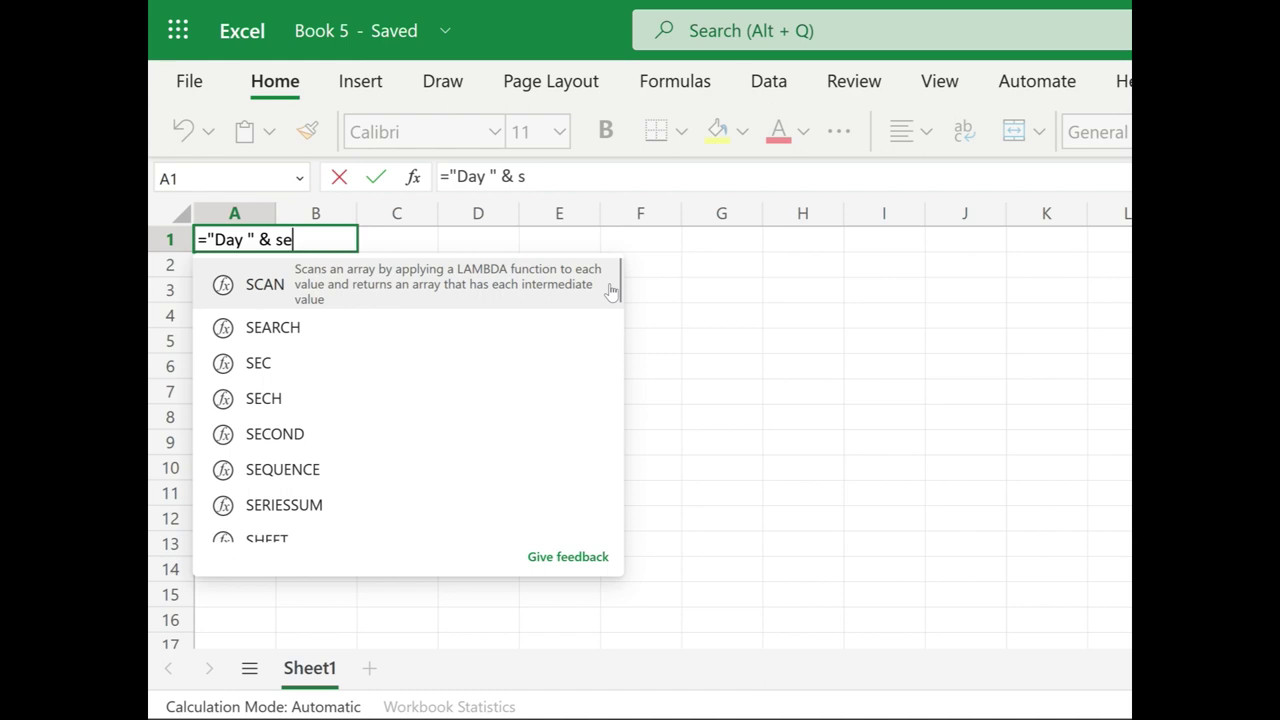
type("quence(")
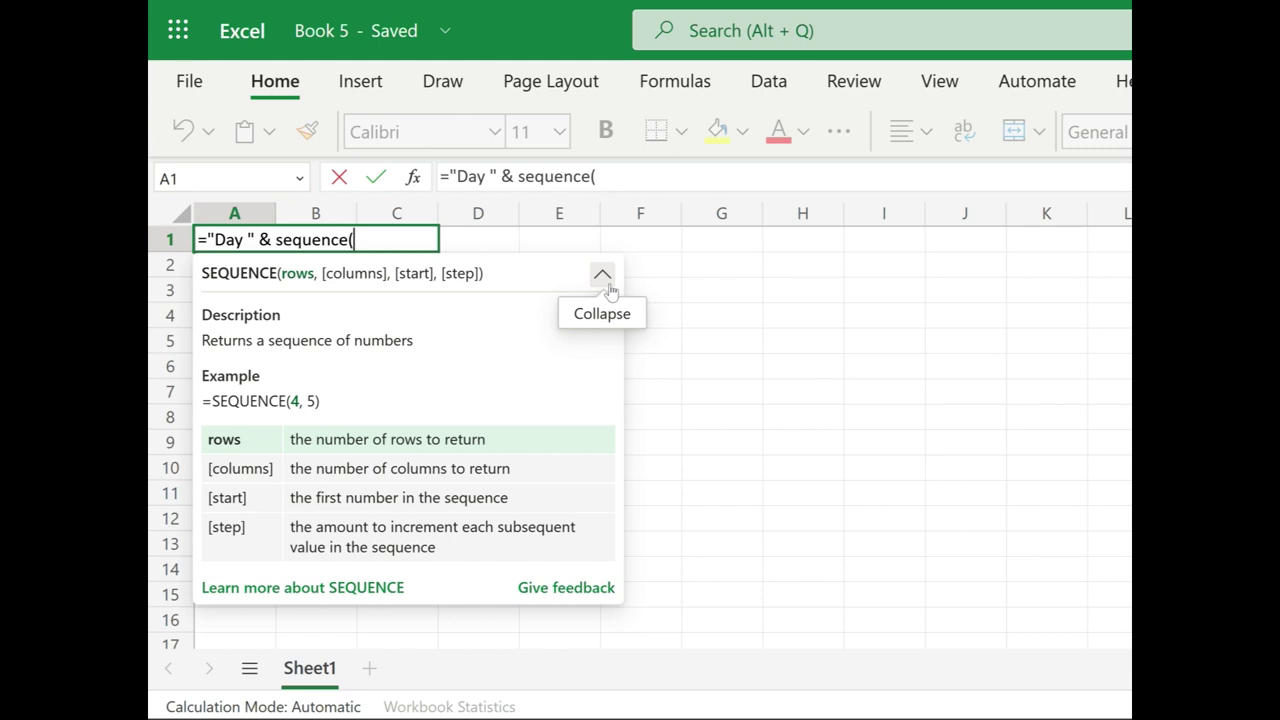
type("30)")
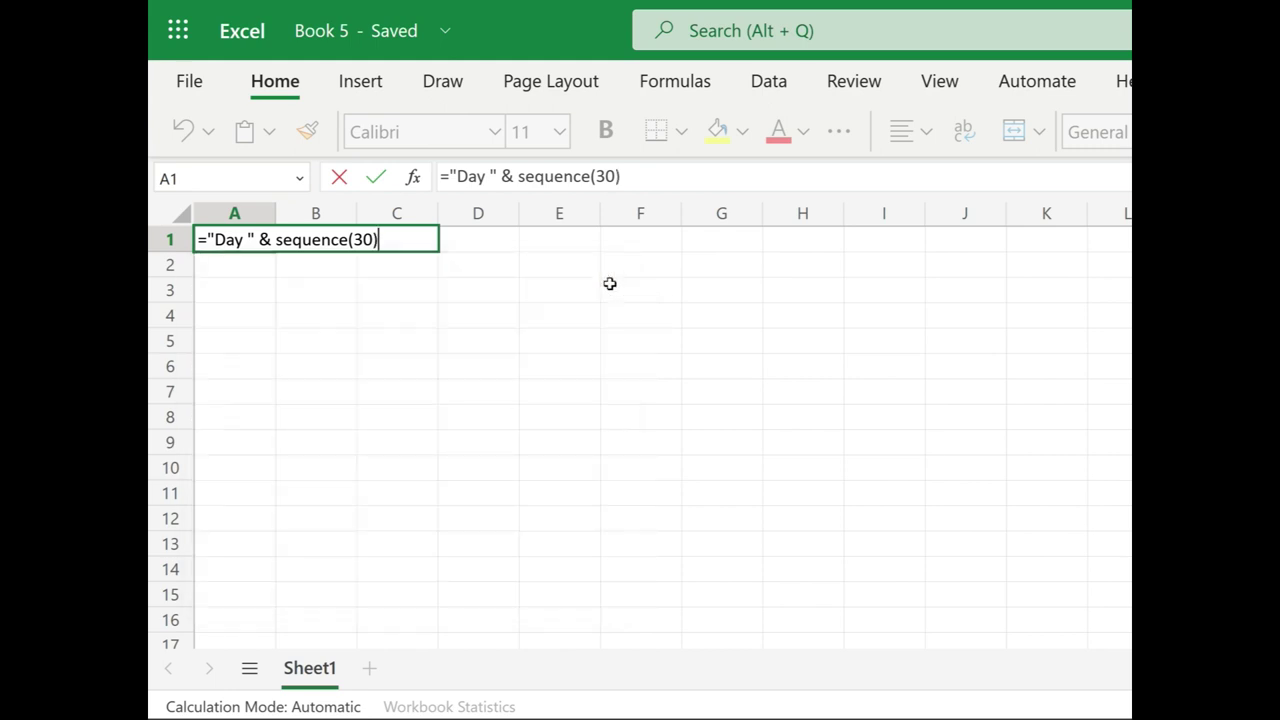
- Commit the SEQUENCE formula and scroll column A to confirm labels reach Day 30
key("Return")
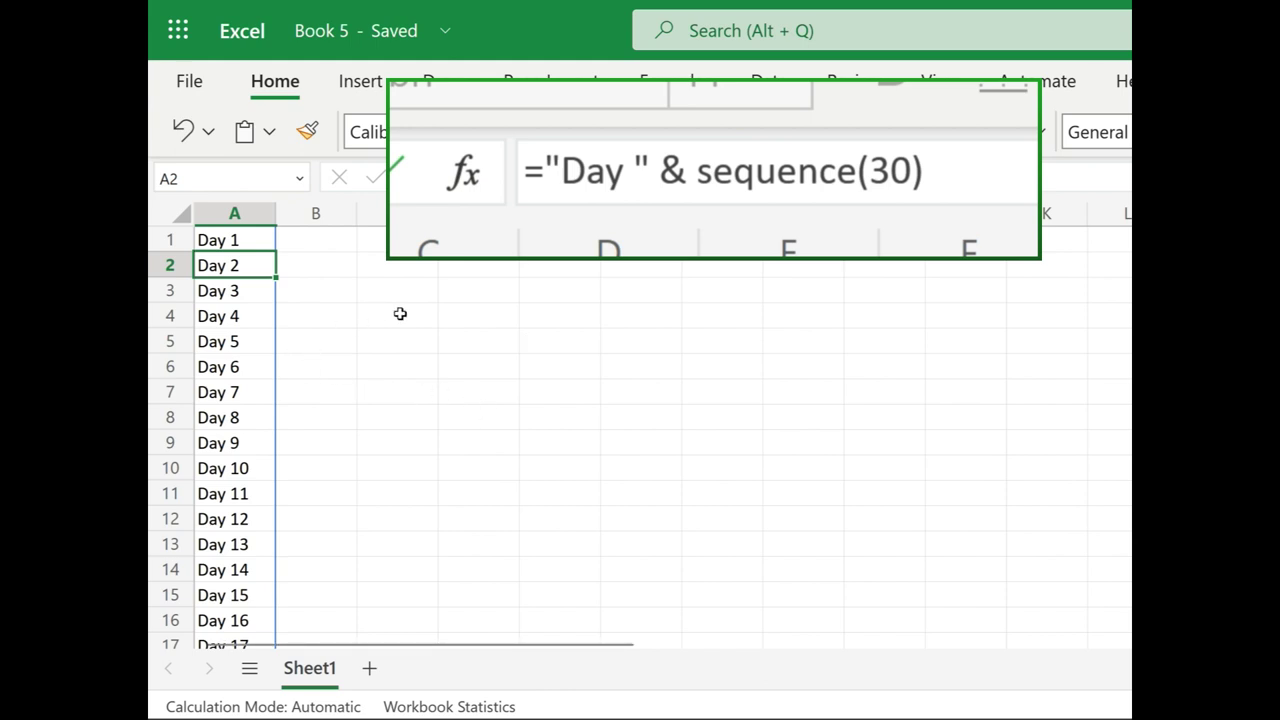
scroll(481, 350, "down", 3)
scroll(481, 350, "down", 3)
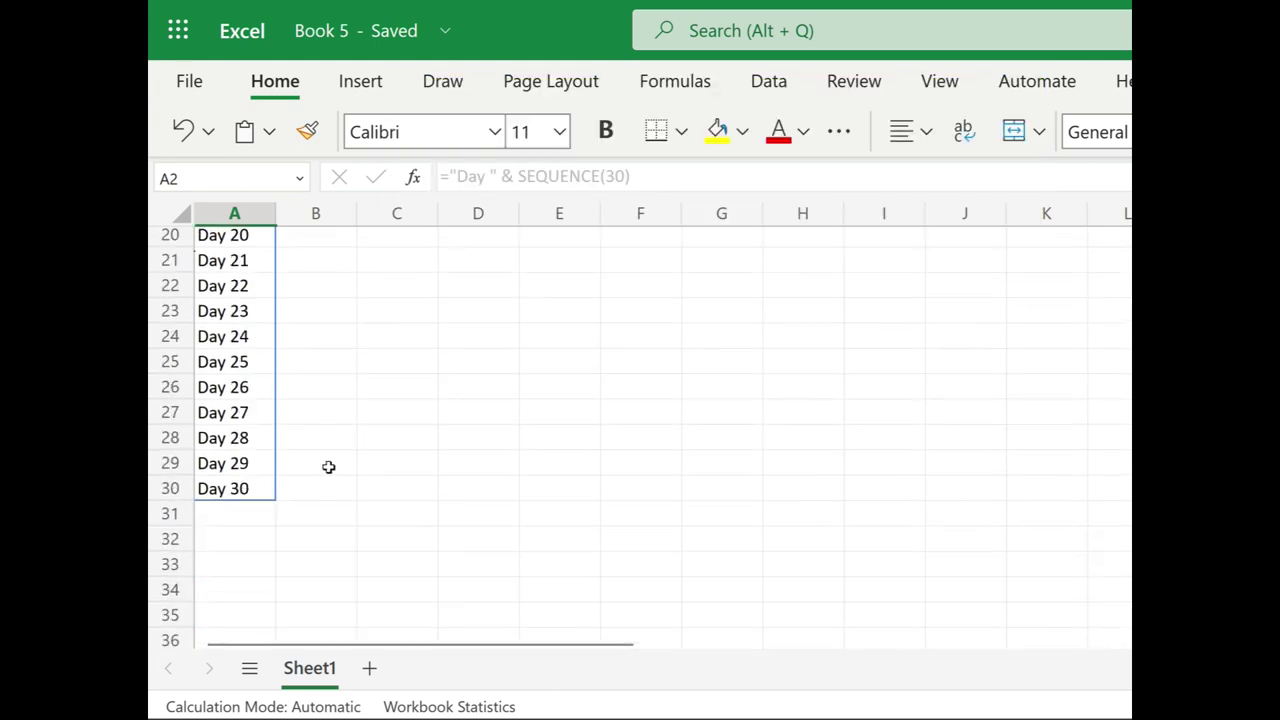
scroll(486, 474, "up", 1)
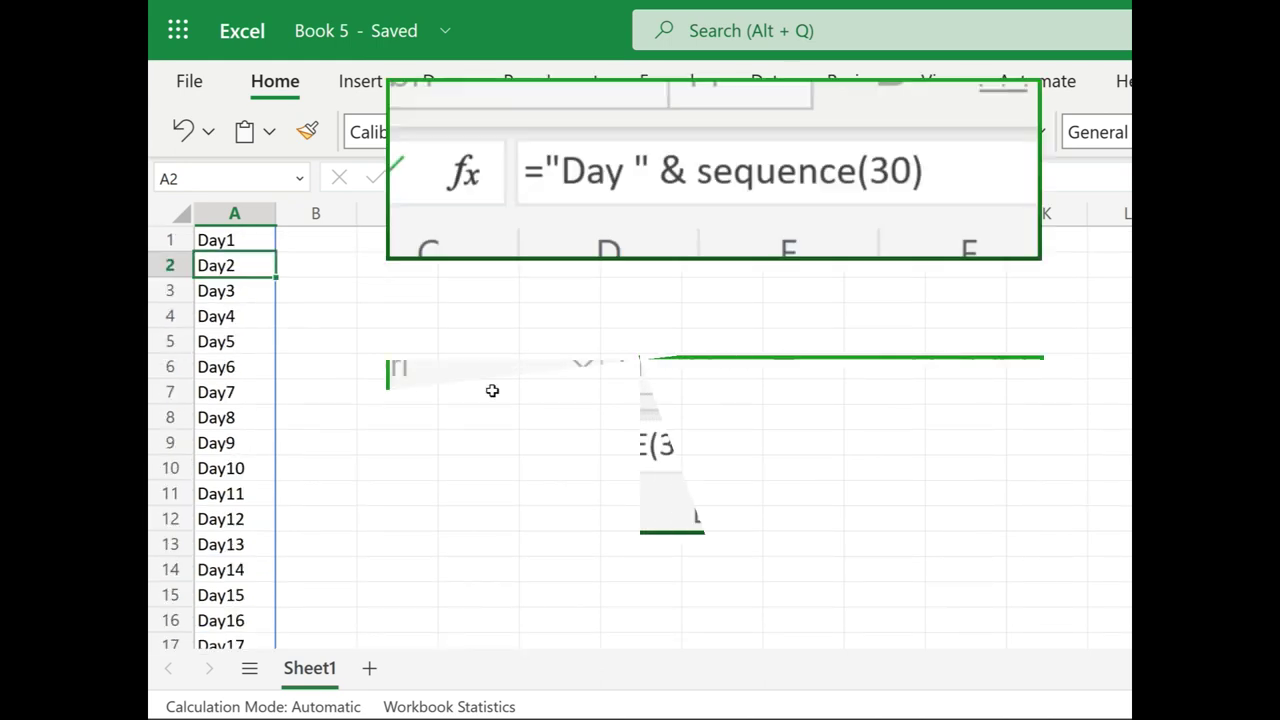
scroll(492, 390, "down", 2)
scroll(274, 303, "up", 2)
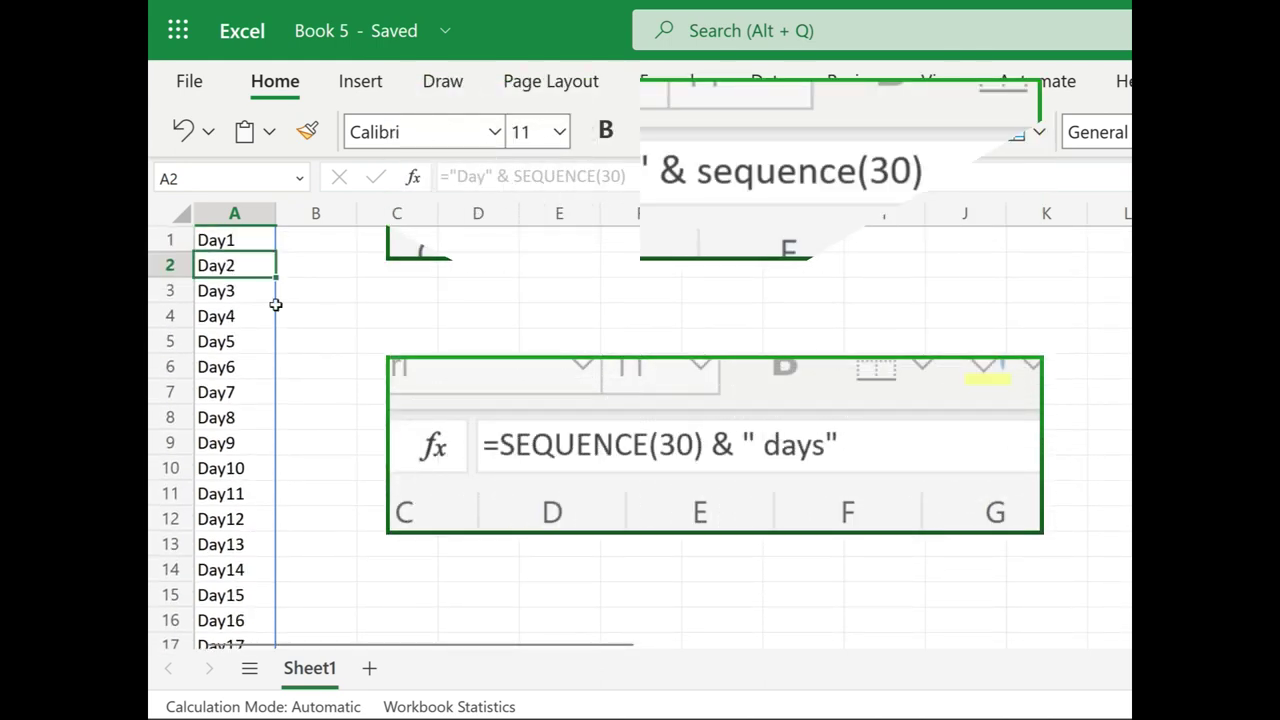
left_click(257, 238)
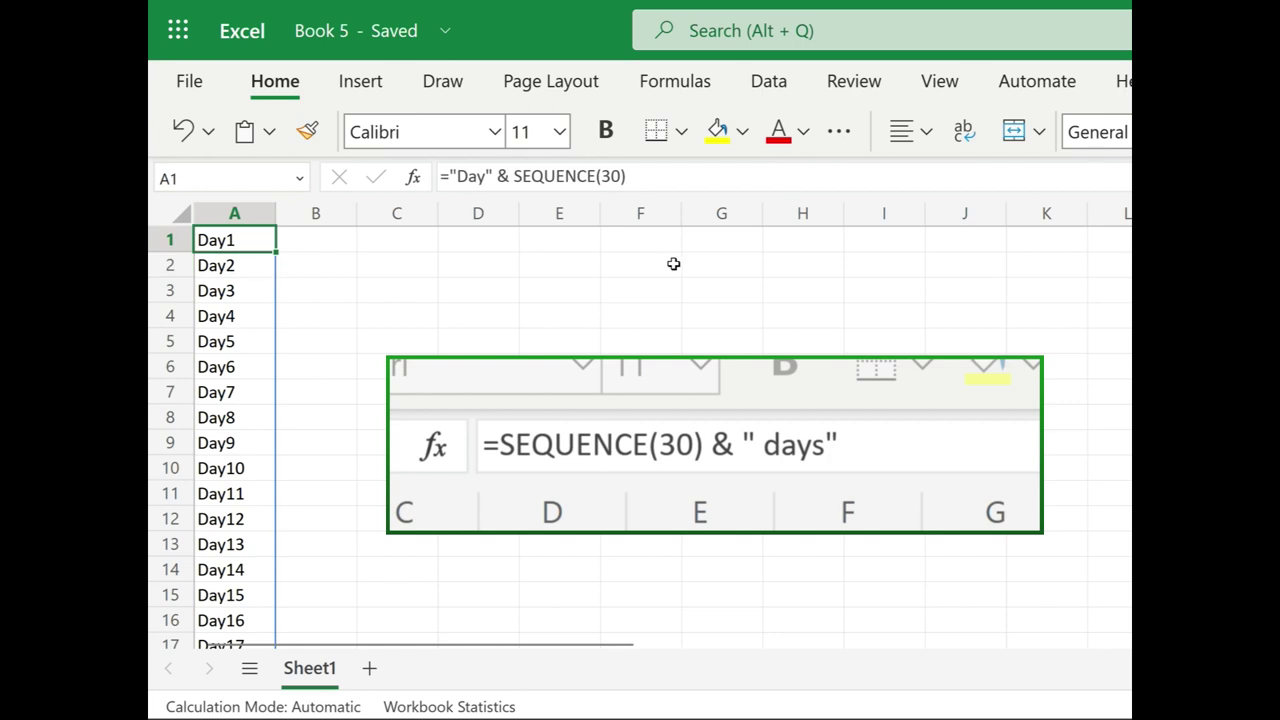
- Replace A1 with =SEQUENCE(30) & " days" so column A shows 1 days, 2 days…
type("=se")
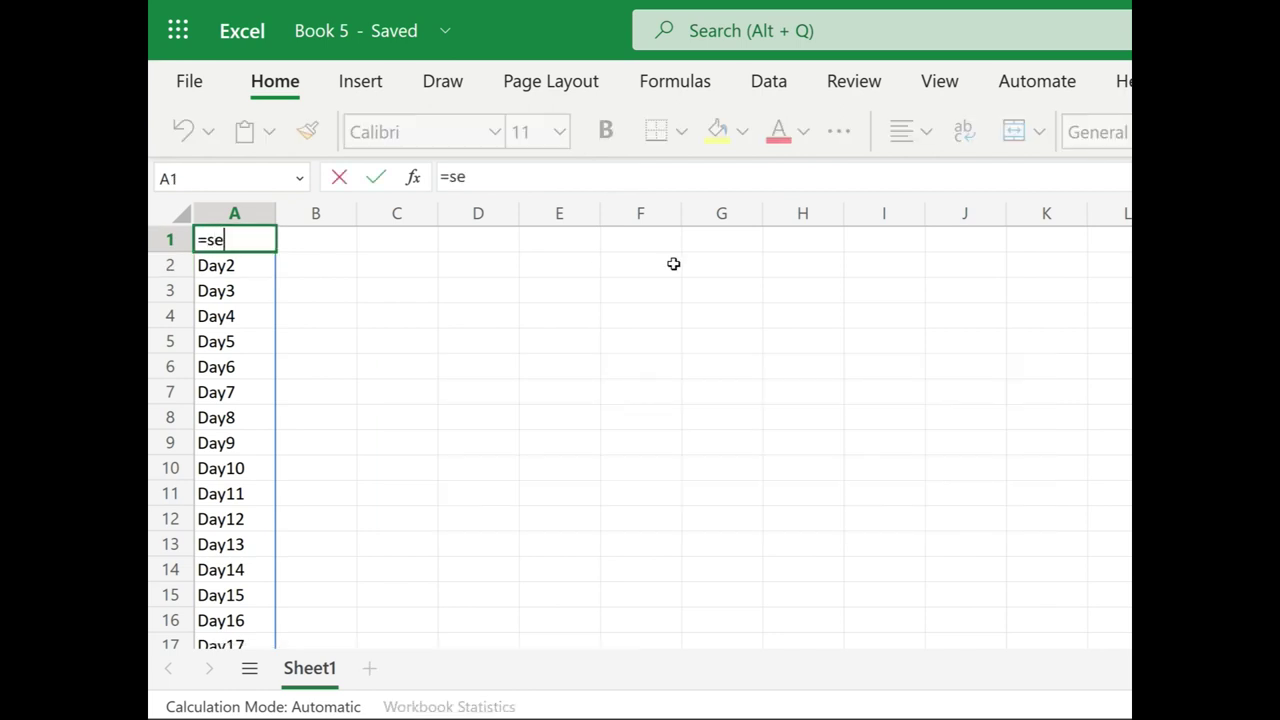
type("quence(")
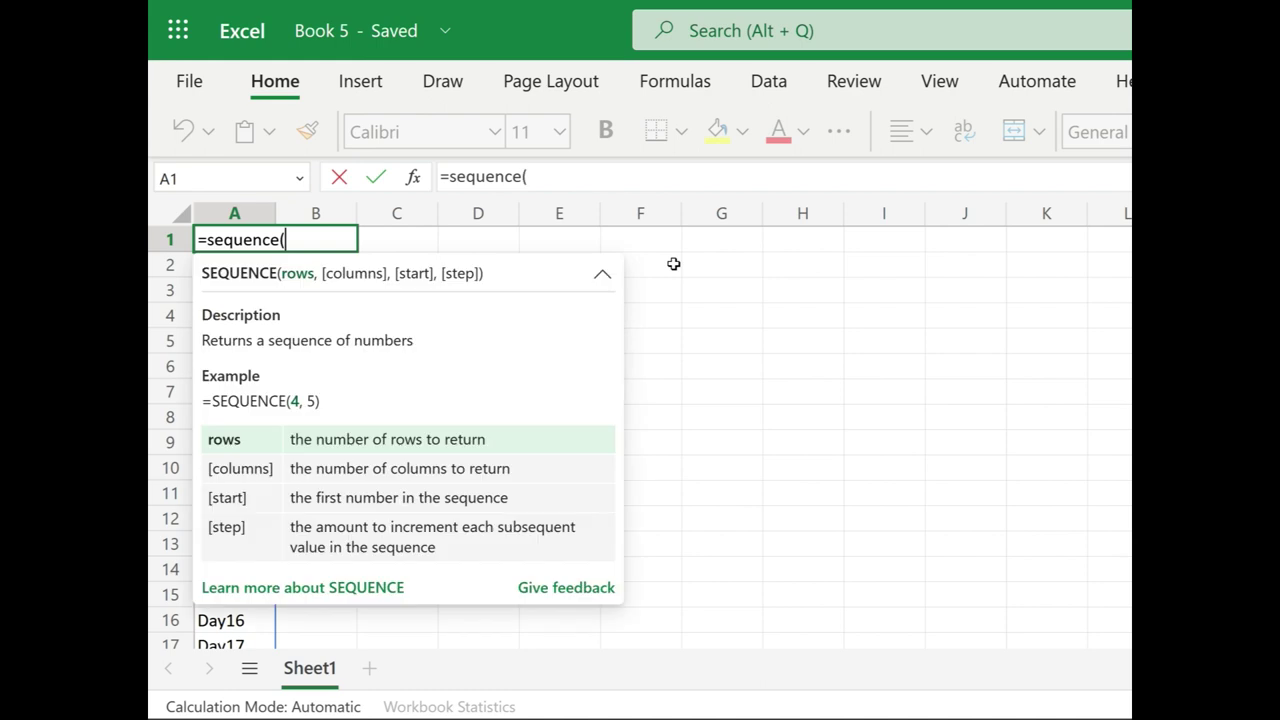
type("30) ")
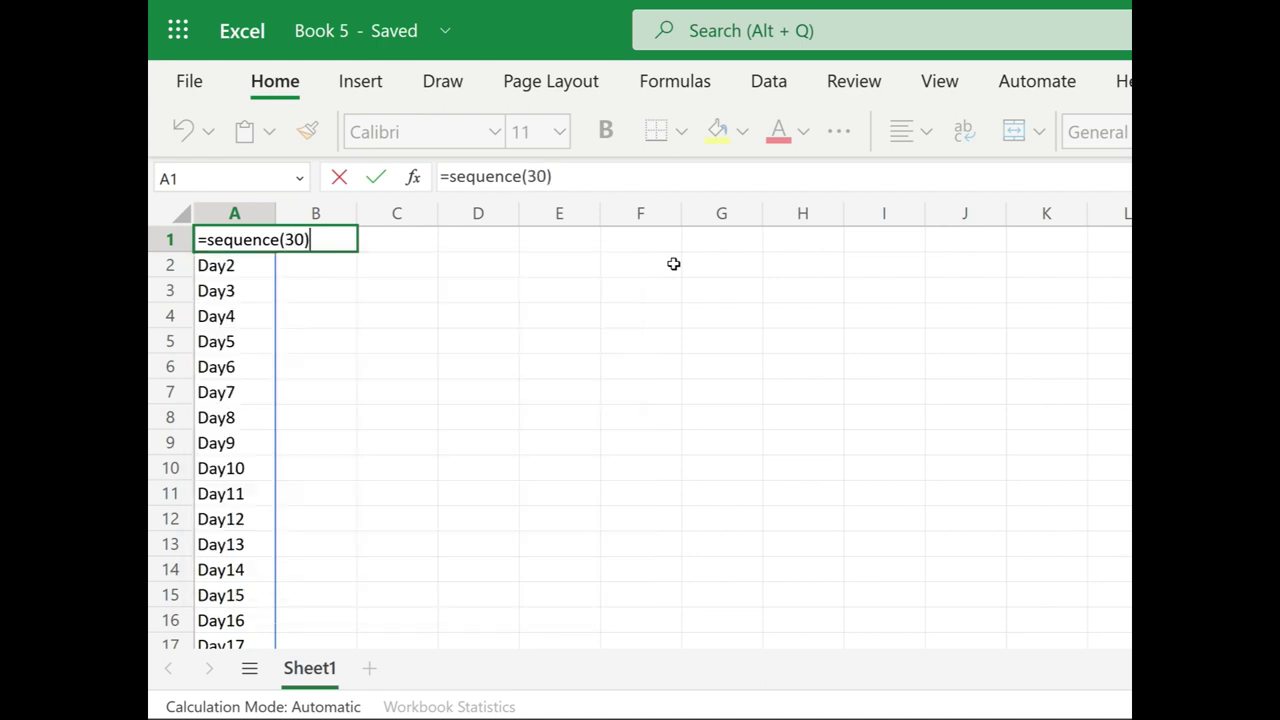
type("&")
type(" \"days")
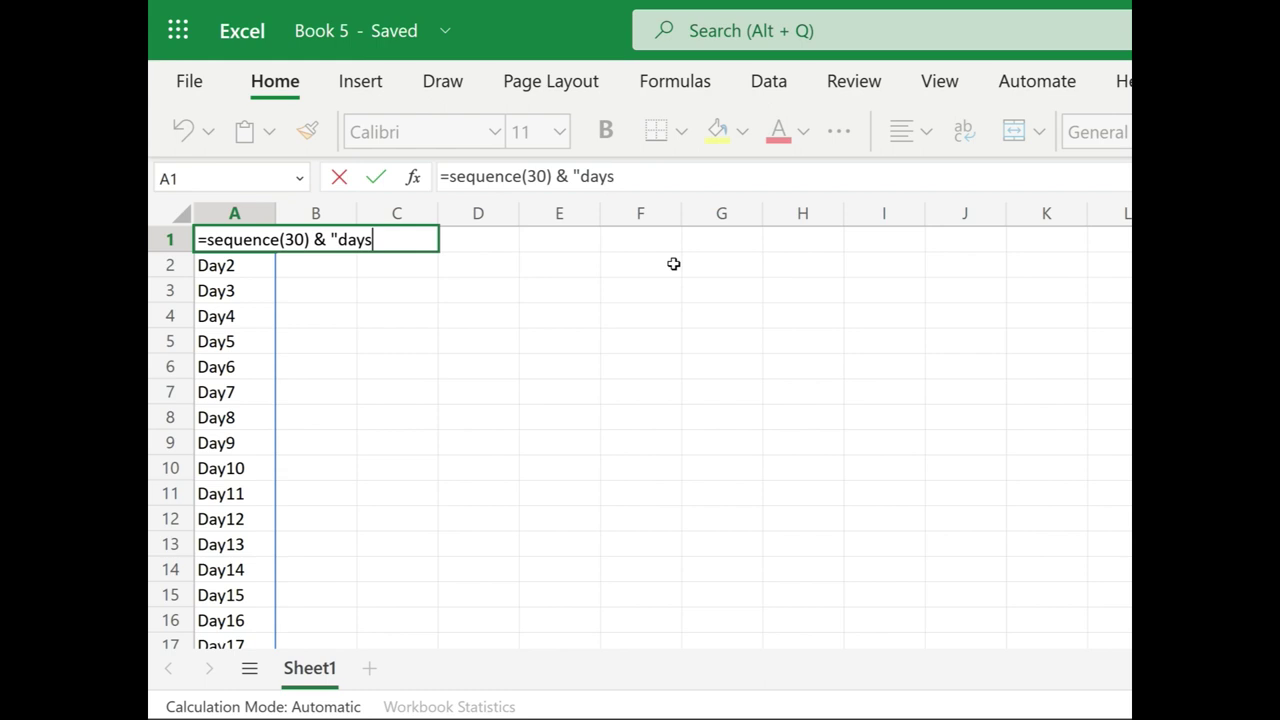
type("\"")
key("Return")
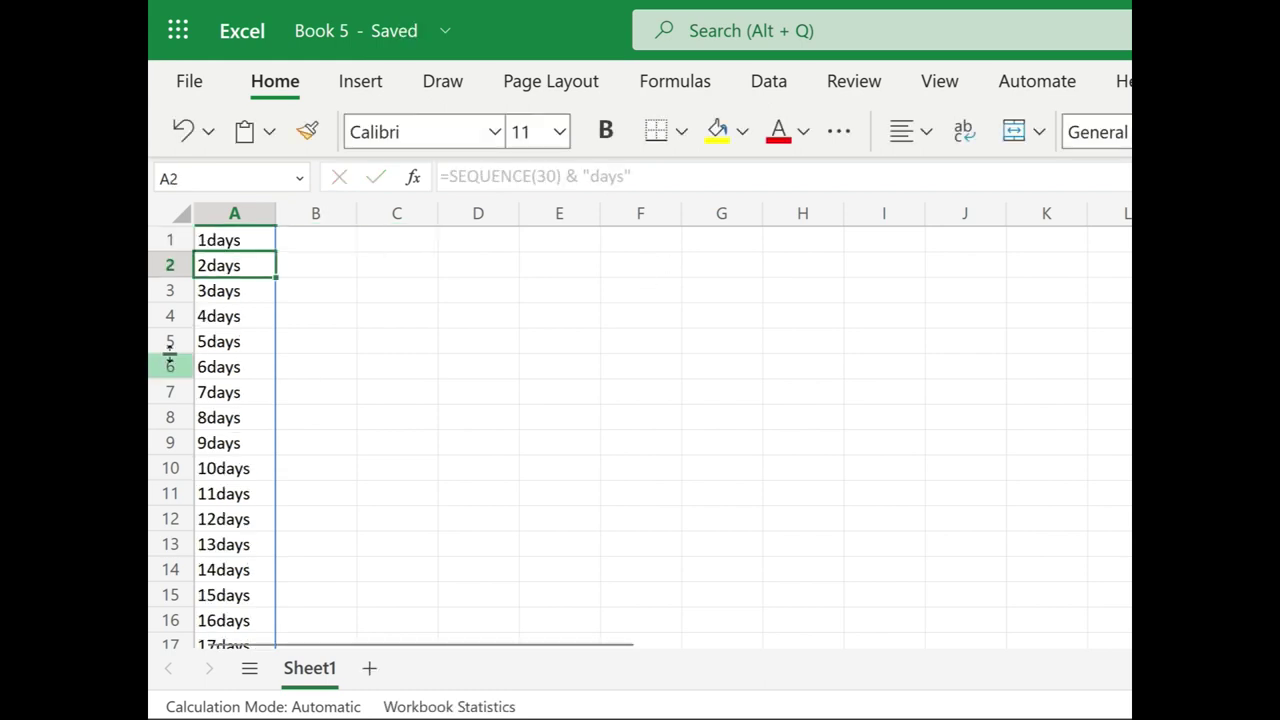
left_click(232, 240)
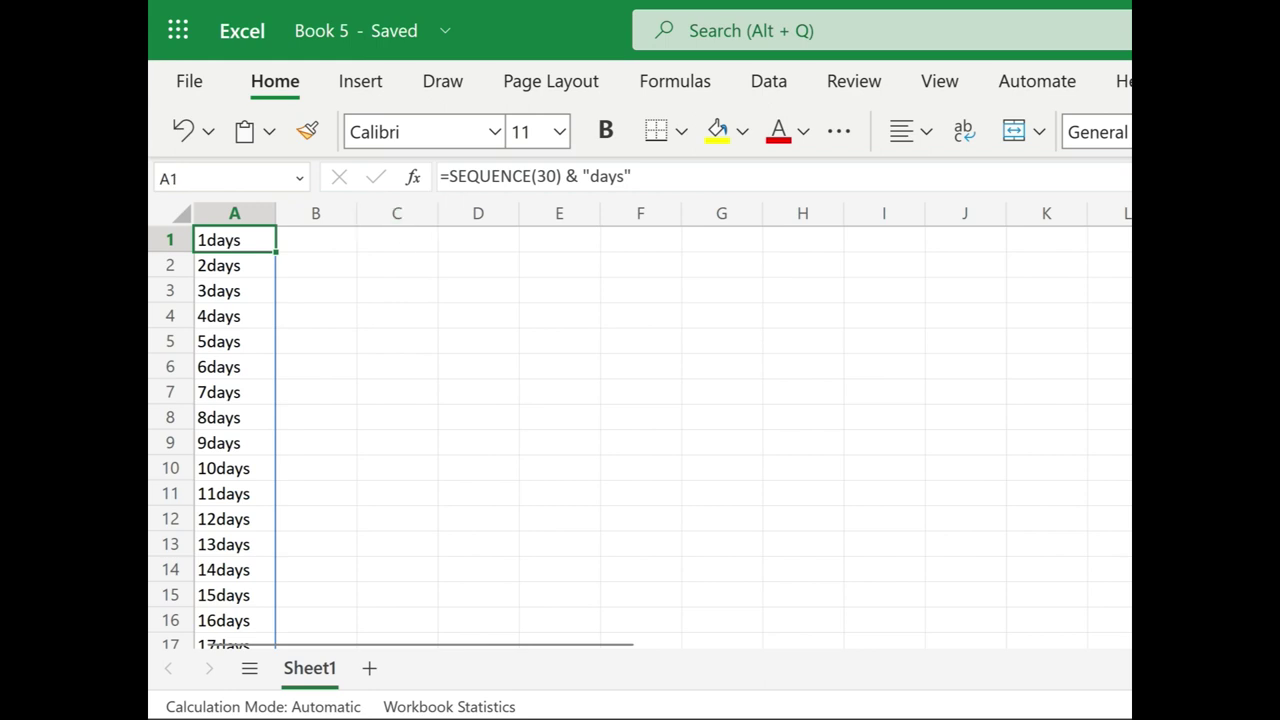
left_click(590, 177)
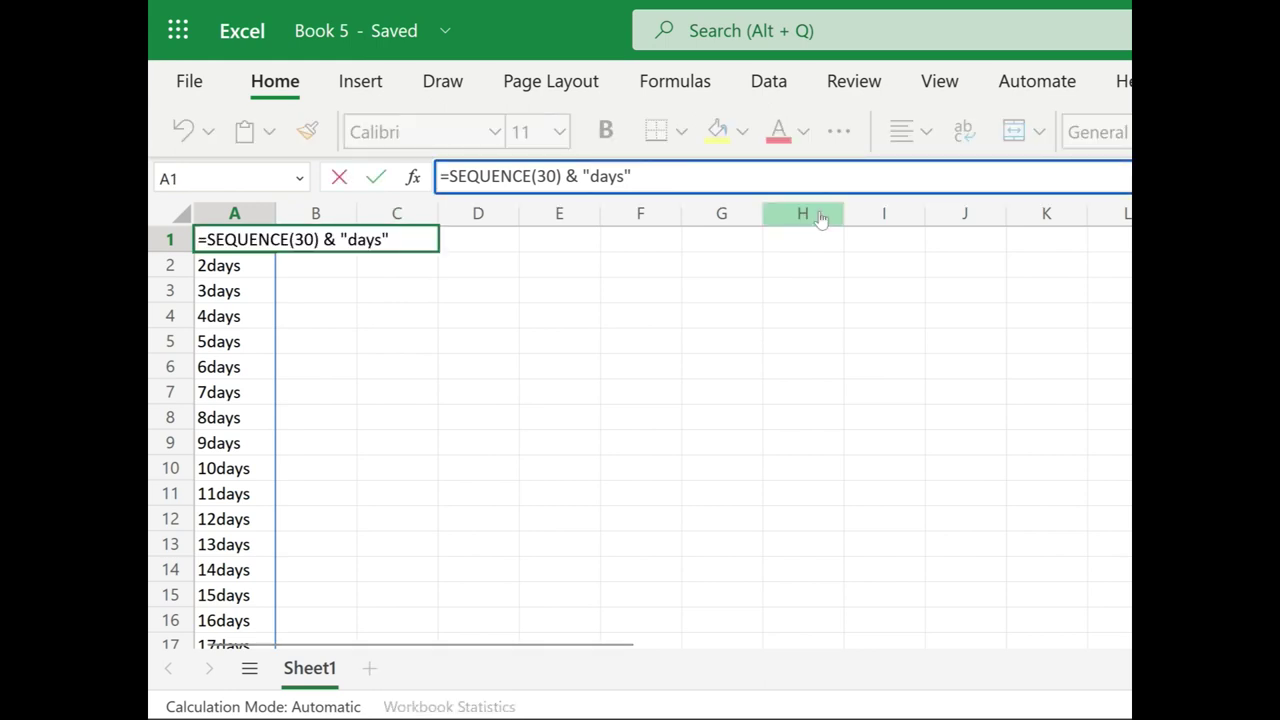
key("Return")
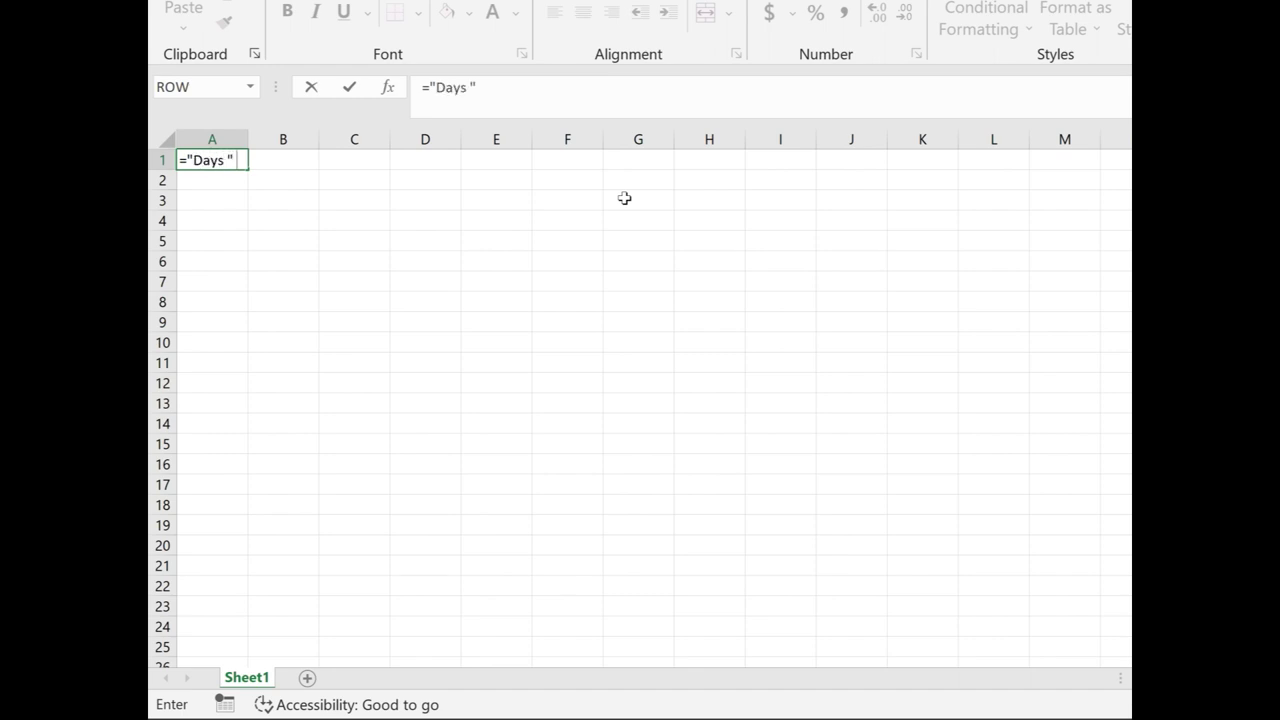
- Enter ="Days " & ROW() in A1 so it displays Days 1
type(" & row")
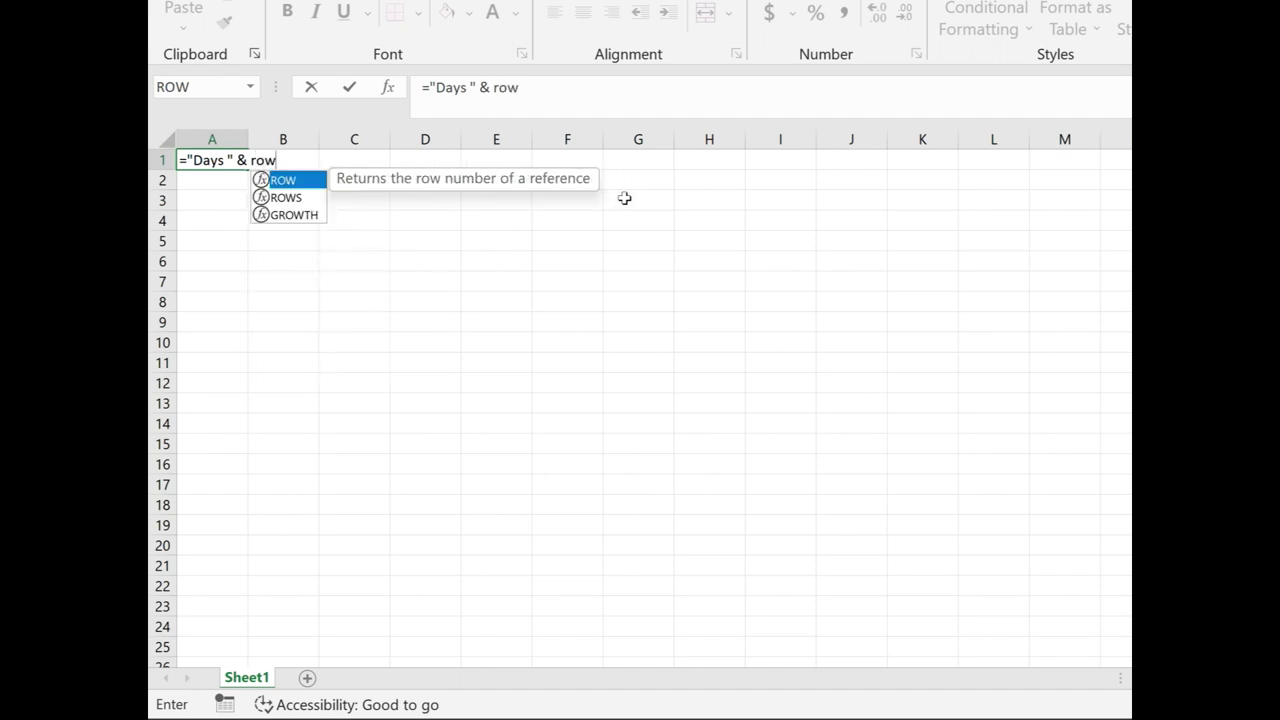
type("(")
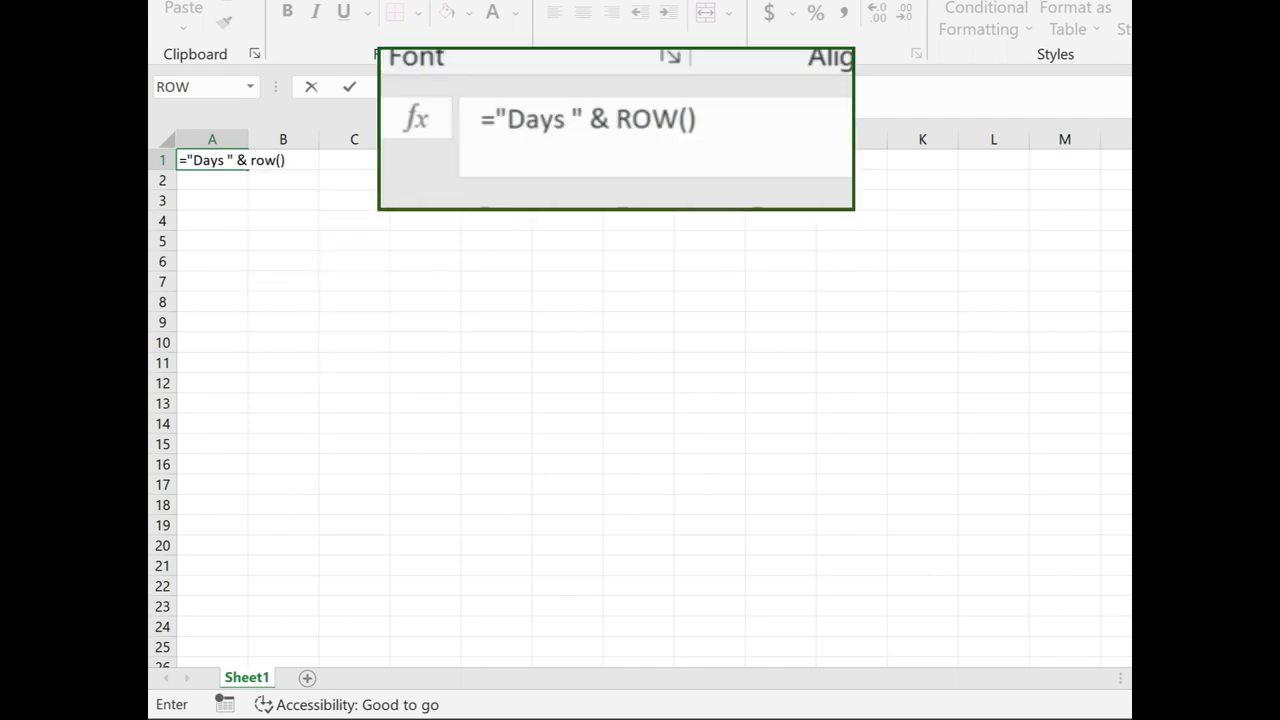
key("Return")
key("Up")
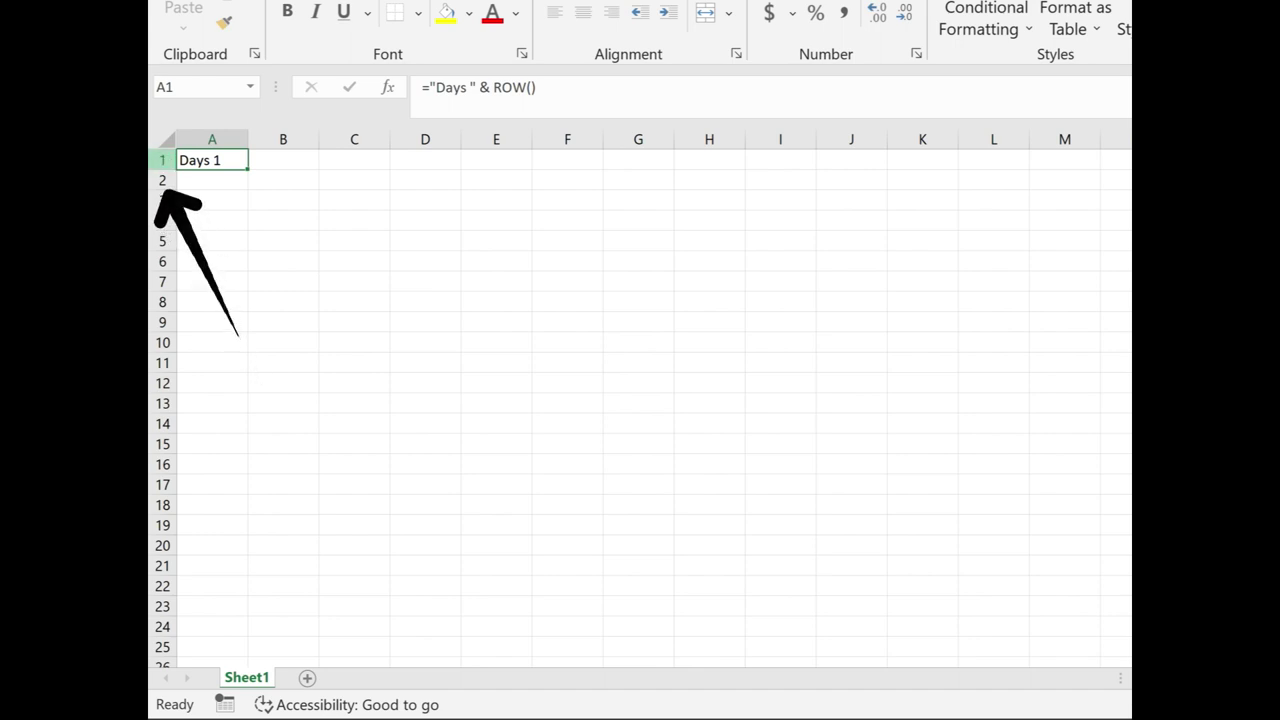
- Fill Days 1 through Days 15 down column A, then select A1:A15 to clear them
left_click_drag(252, 170, 250, 450)
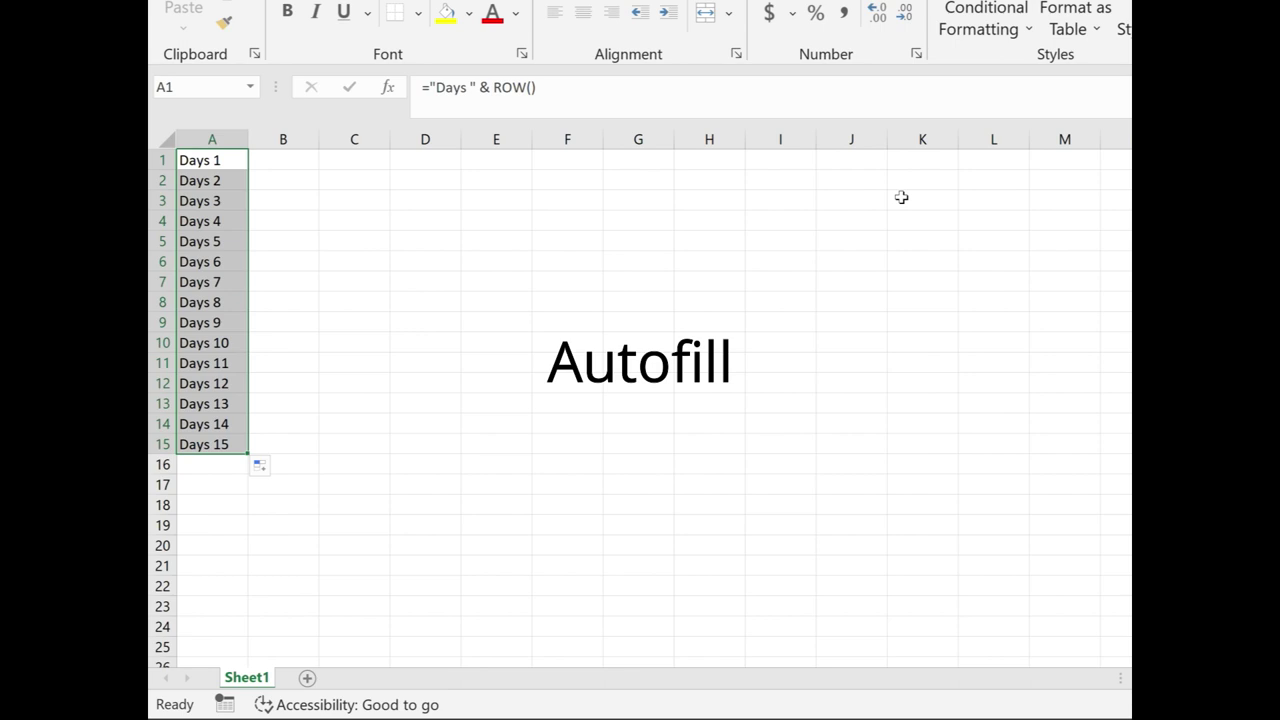
left_click(418, 259)
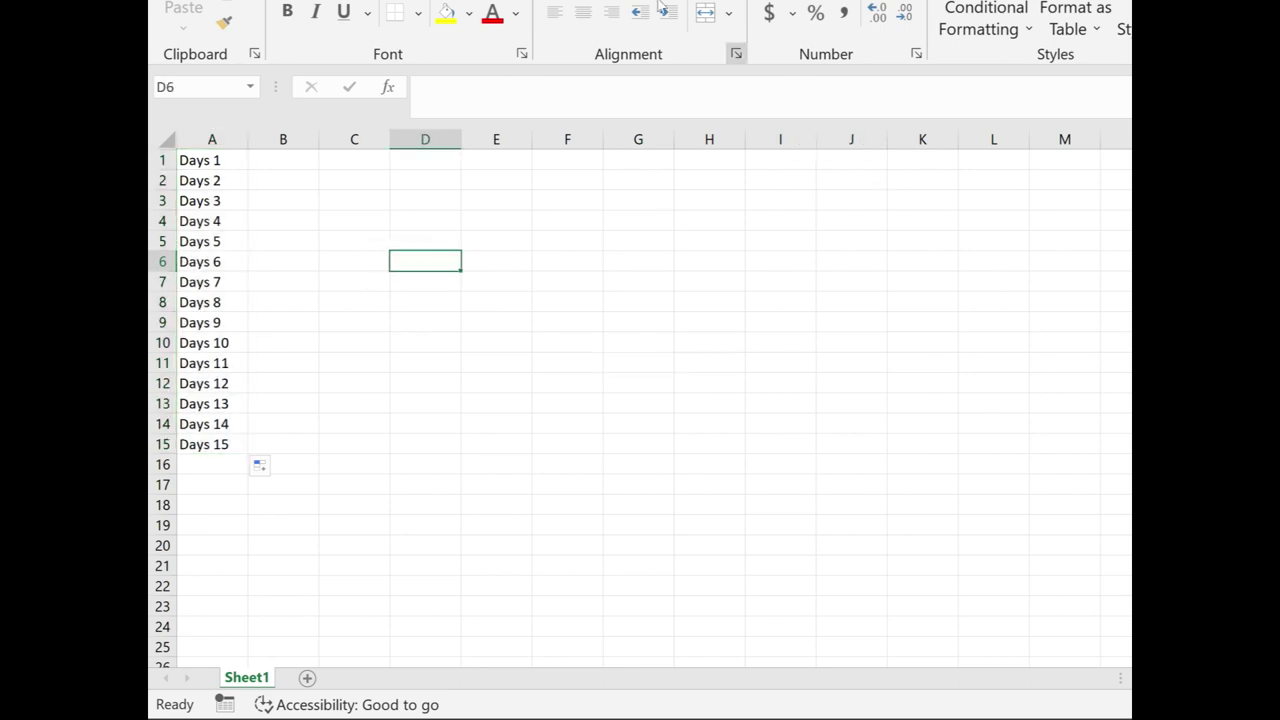
left_click(590, 241)
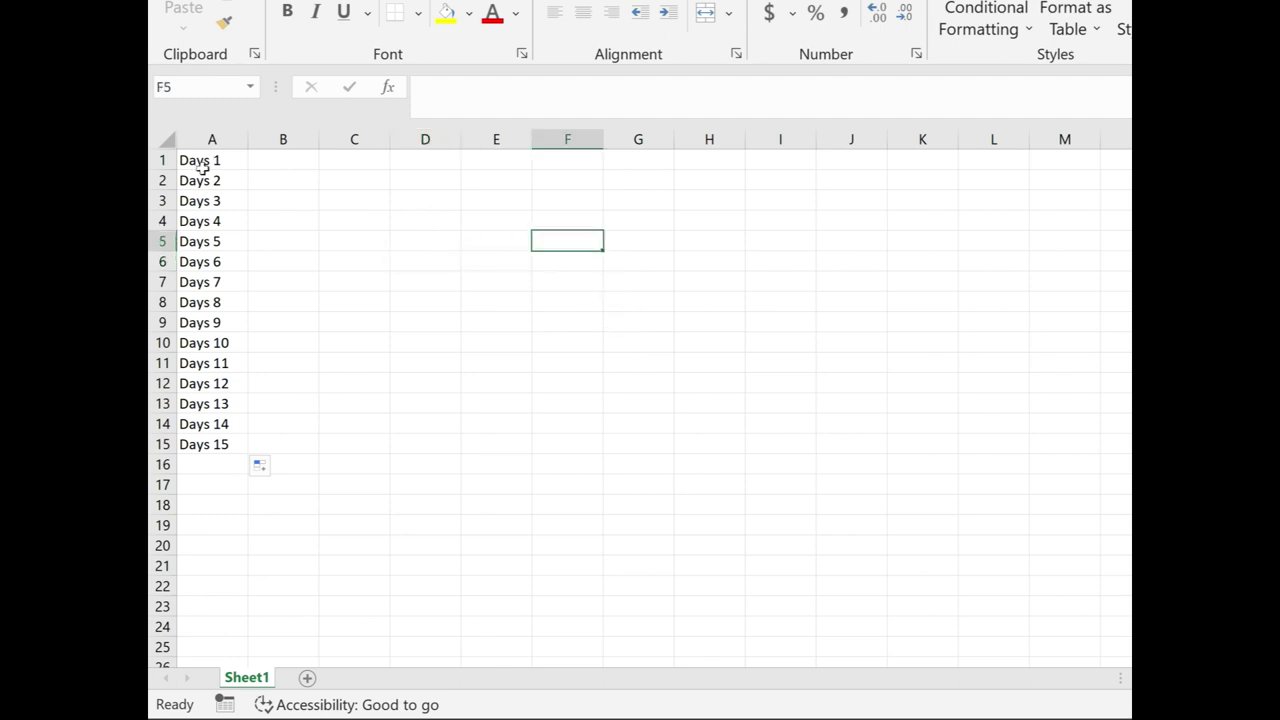
left_click_drag(200, 165, 220, 432)
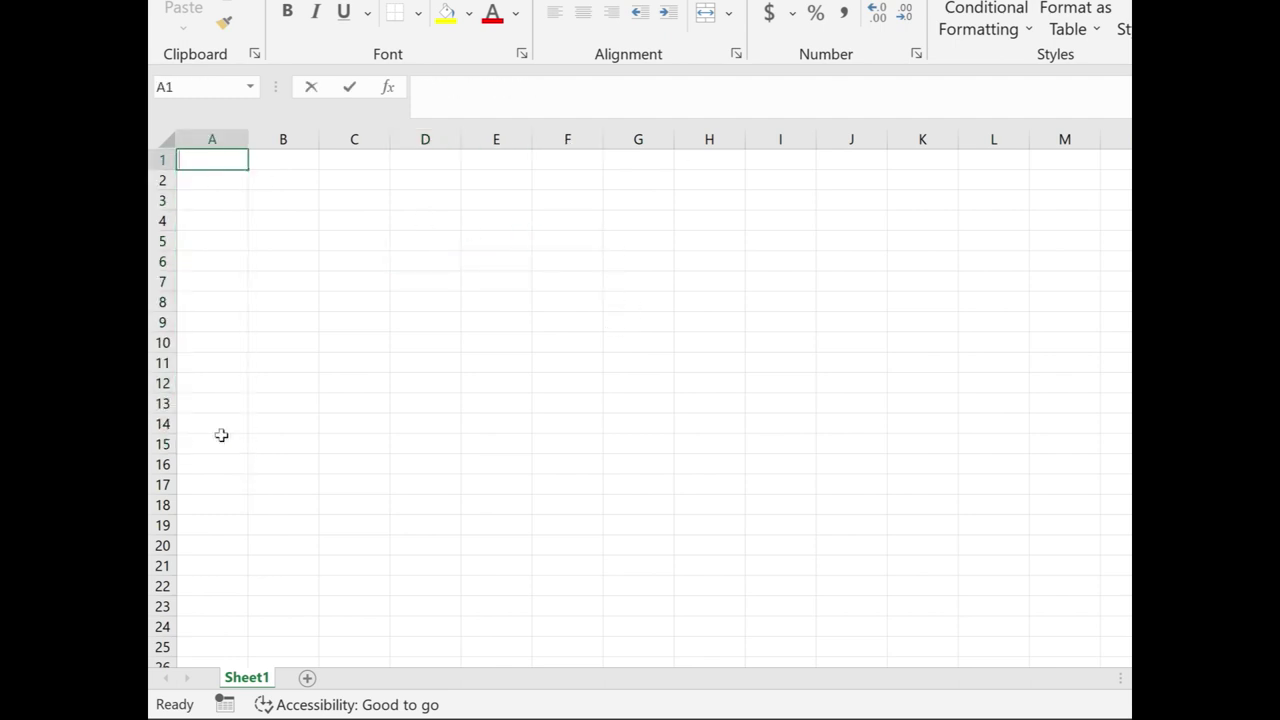
- Enter Day 1 and Day 2 in A1:A2 and autofill the series to Day 13
type("Day 1")
key("Return")
type("Day 2")
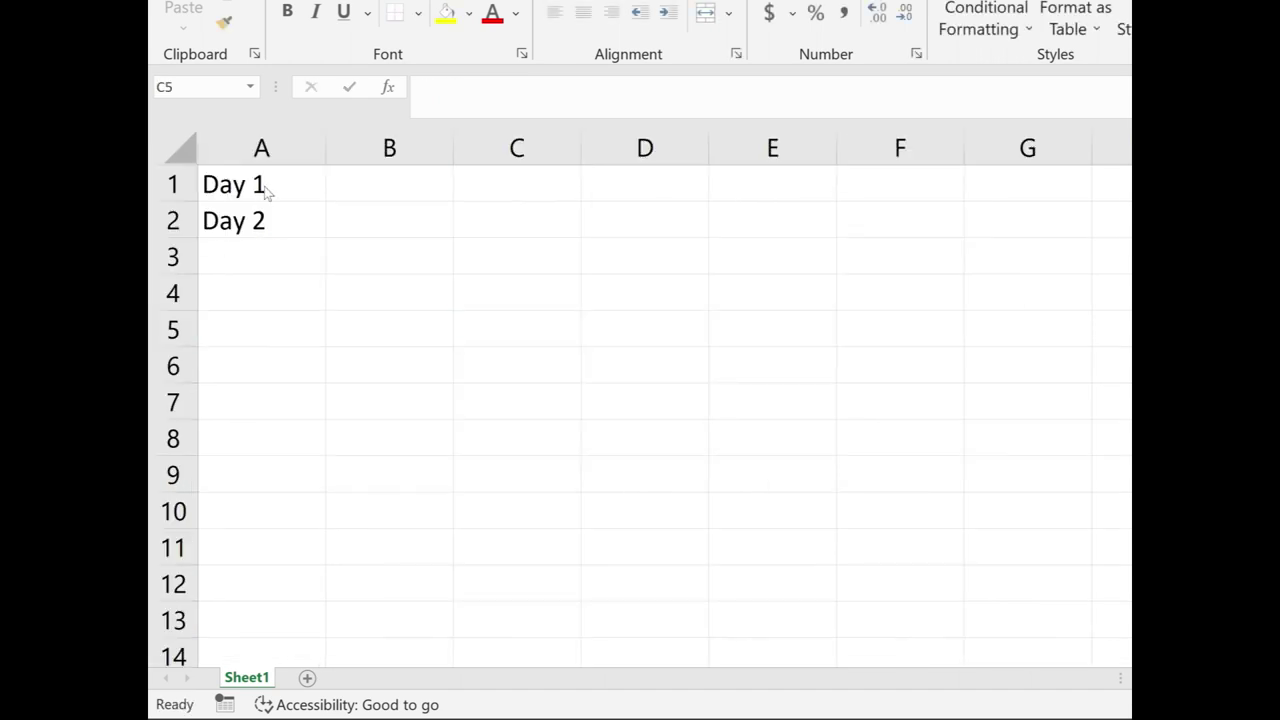
left_click_drag(260, 185, 258, 218)
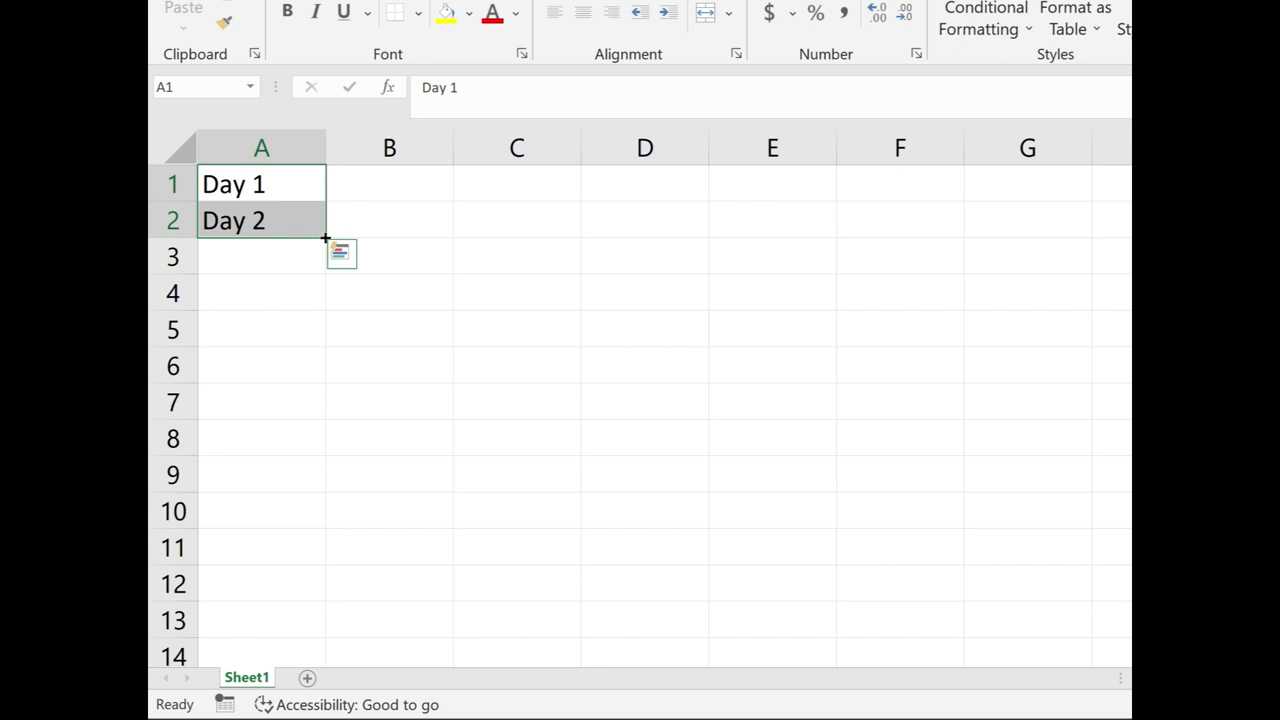
left_click_drag(325, 237, 335, 504)
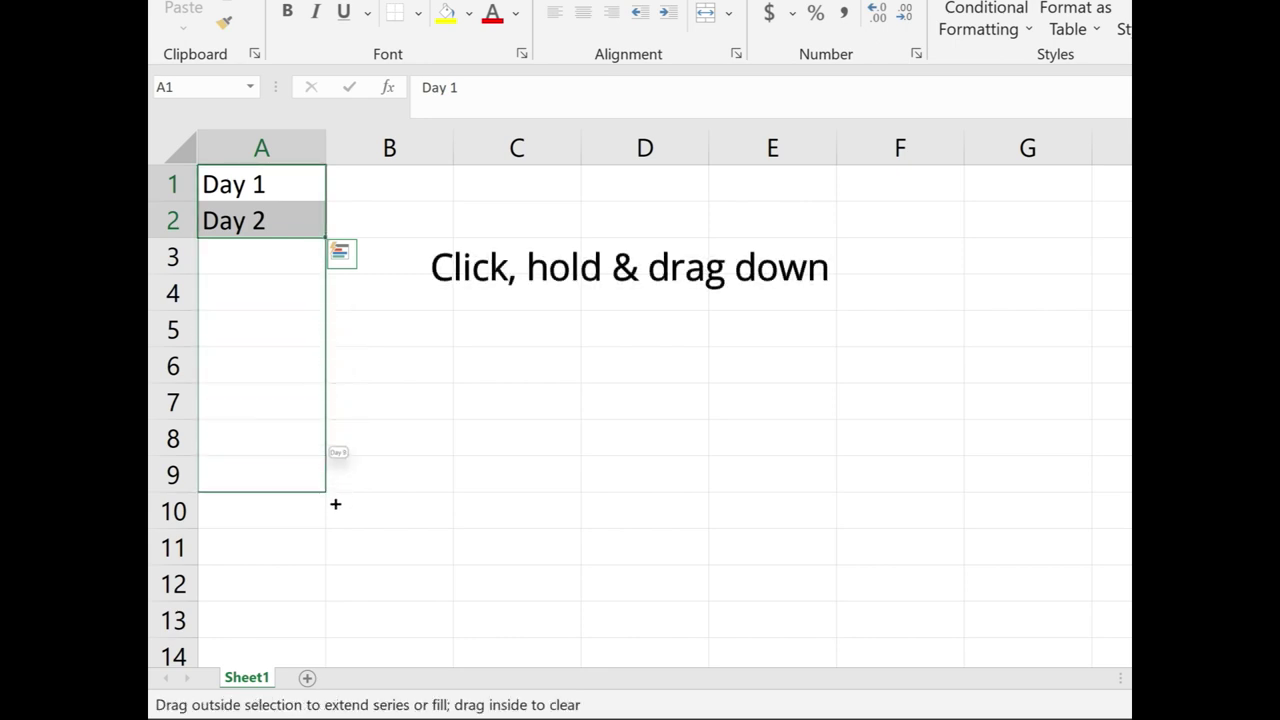
left_click_drag(335, 504, 326, 638)
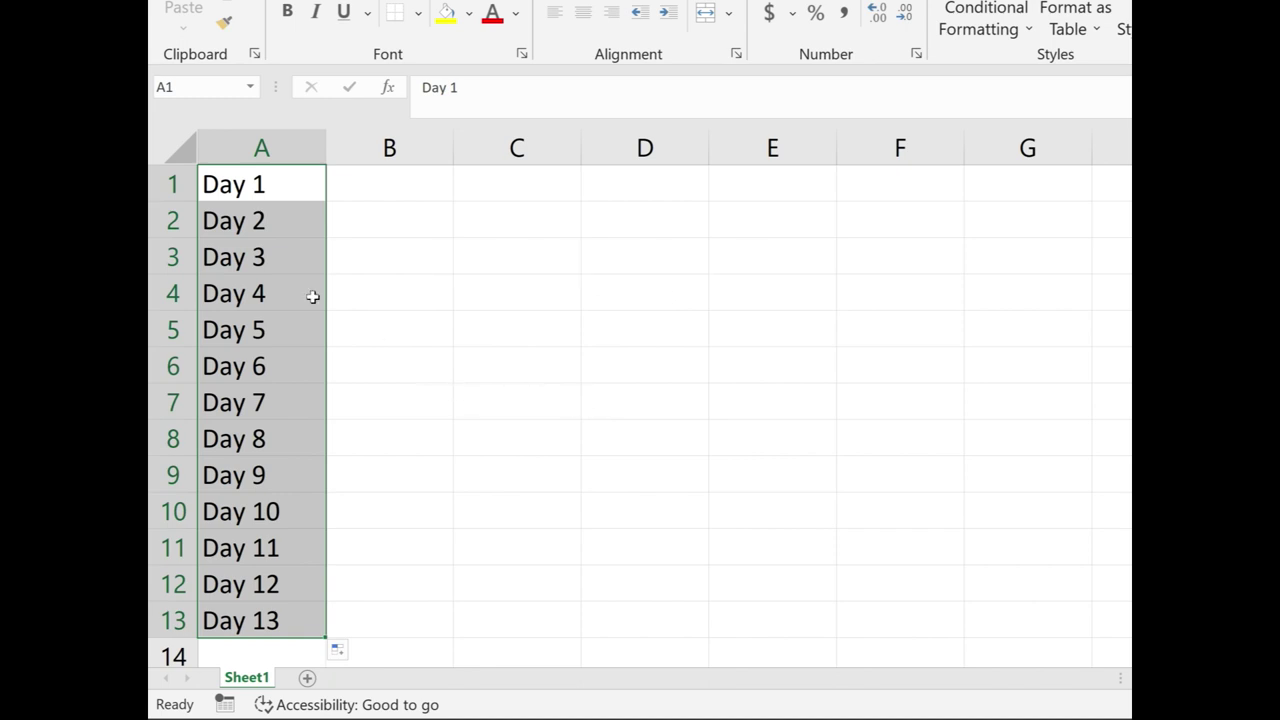
left_click(258, 224)
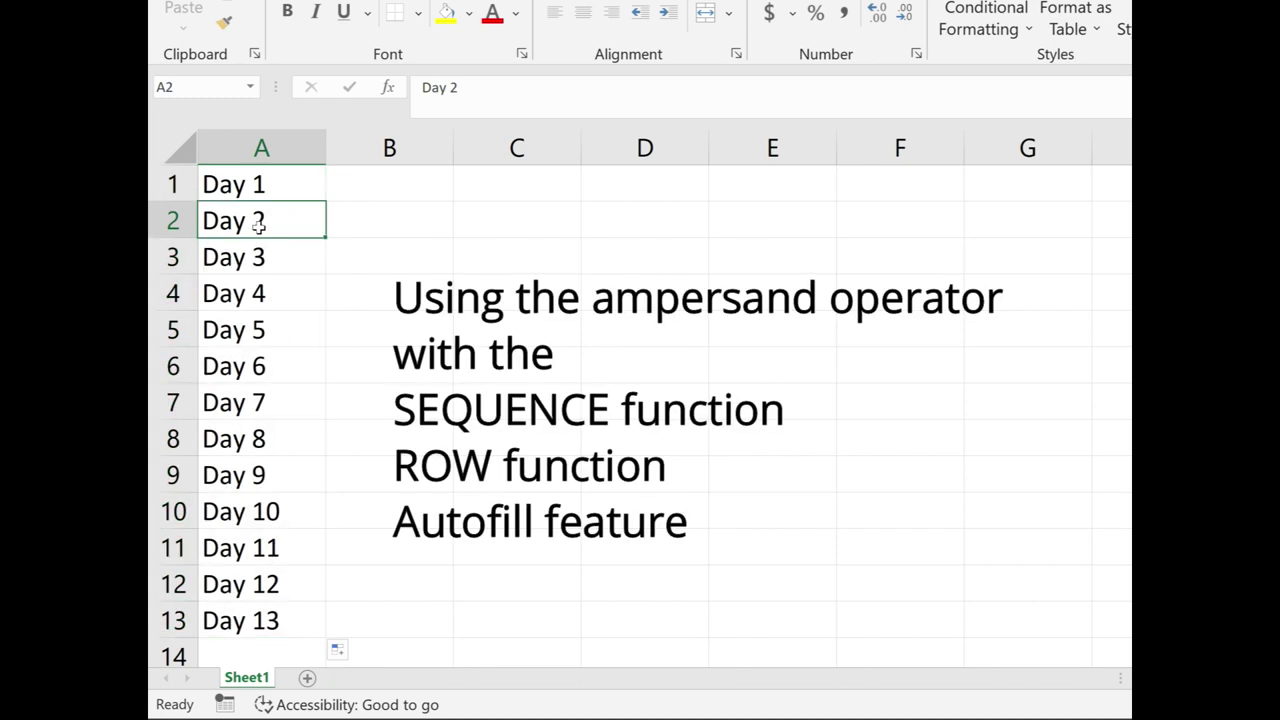